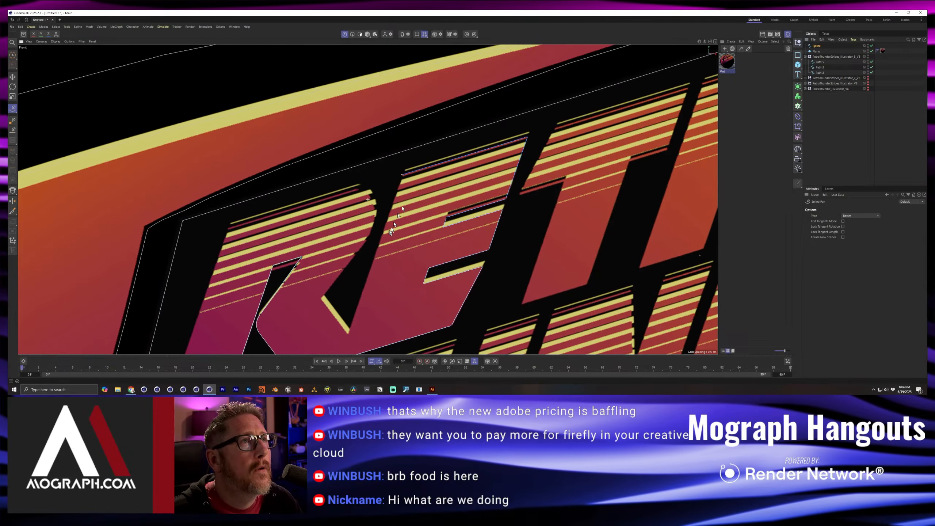
Trace the notch between the R and E of RETRO, then the R's bowl, top and outer edge to finish the joined outline
{"action": "left_click", "coordinate": [375, 274]}
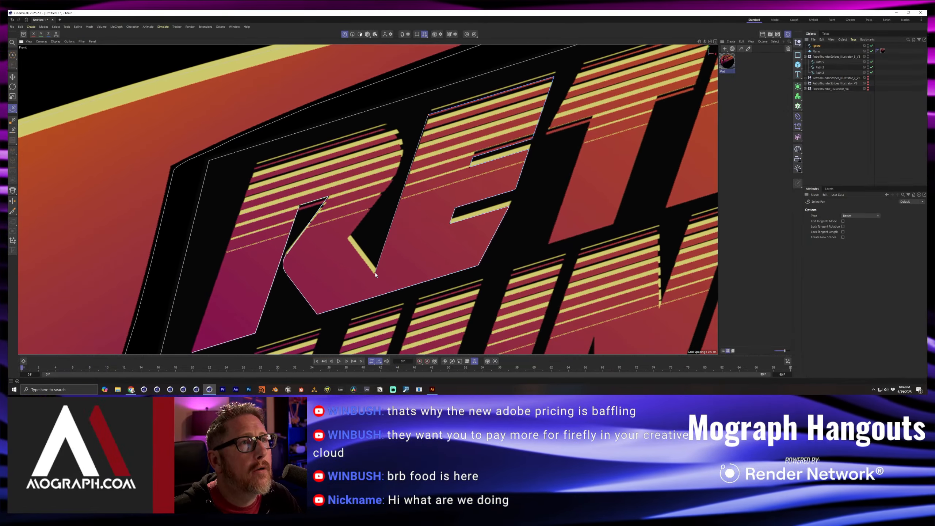
{"action": "left_click", "coordinate": [348, 239]}
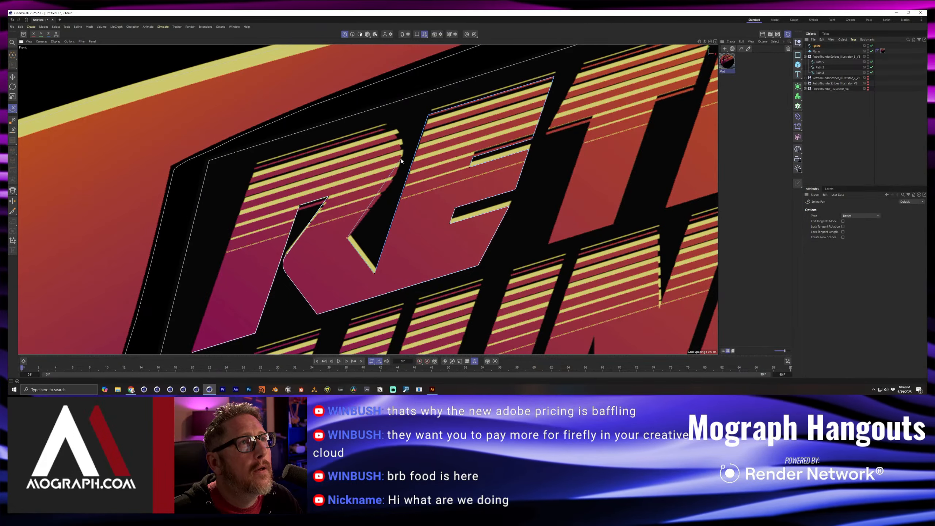
{"action": "left_click_drag", "start_coordinate": [401, 159], "coordinate": [403, 141]}
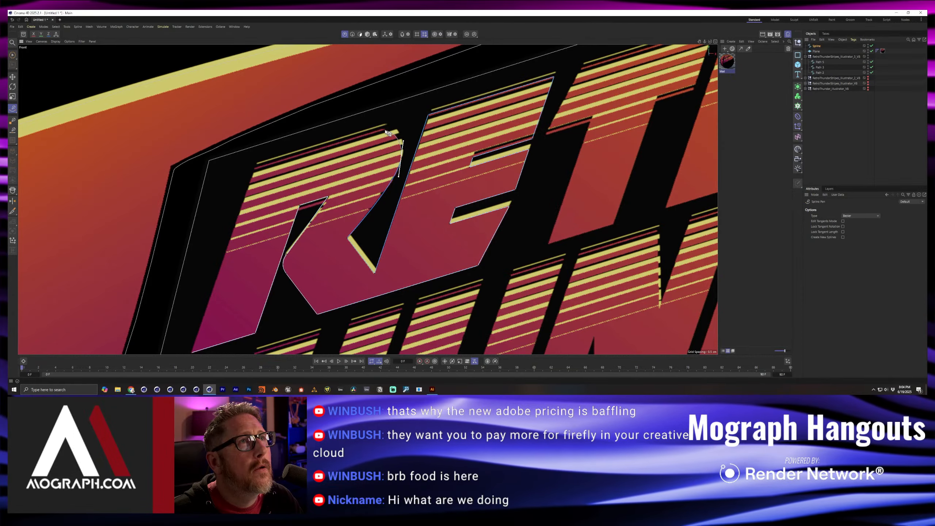
{"action": "left_click", "coordinate": [383, 129]}
{"action": "left_click", "coordinate": [254, 169]}
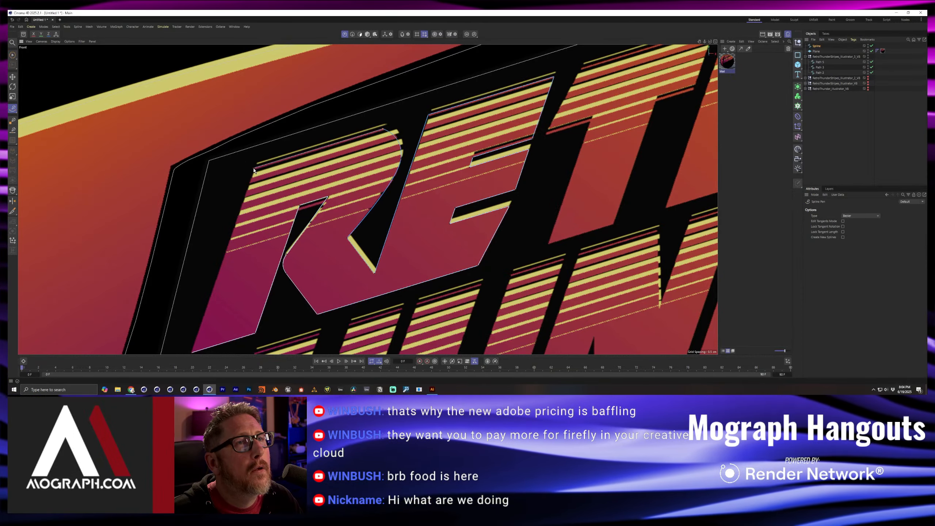
{"action": "middle_click_drag", "start_coordinate": [253, 201], "coordinate": [300, 130], "text": "alt"}
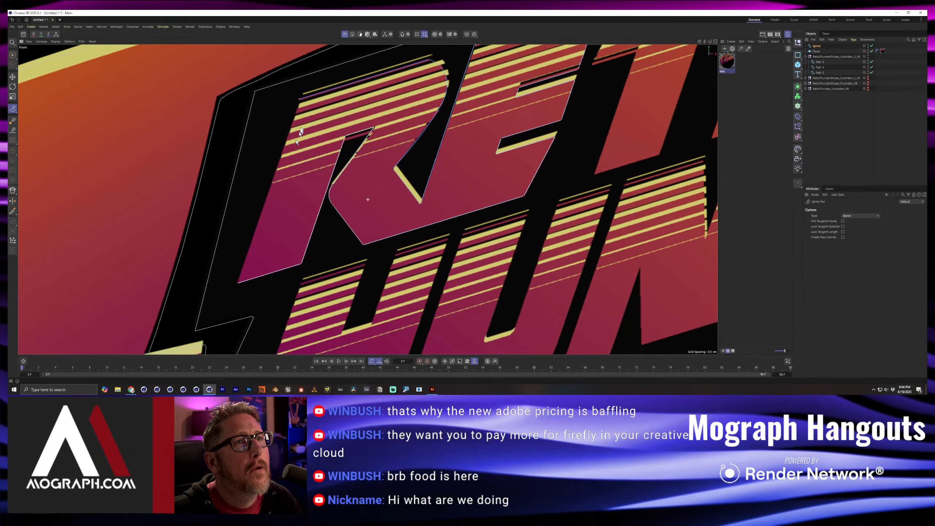
{"action": "left_click", "coordinate": [239, 282]}
Trace the T of RETRO with straight spline points around its crossbar and stem
{"action": "middle_click_drag", "start_coordinate": [552, 129], "coordinate": [304, 296], "text": "alt"}
{"action": "left_click", "coordinate": [345, 232]}
{"action": "left_click", "coordinate": [388, 219]}
{"action": "left_click", "coordinate": [347, 341]}
{"action": "left_click", "coordinate": [412, 321]}
{"action": "left_click", "coordinate": [454, 199]}
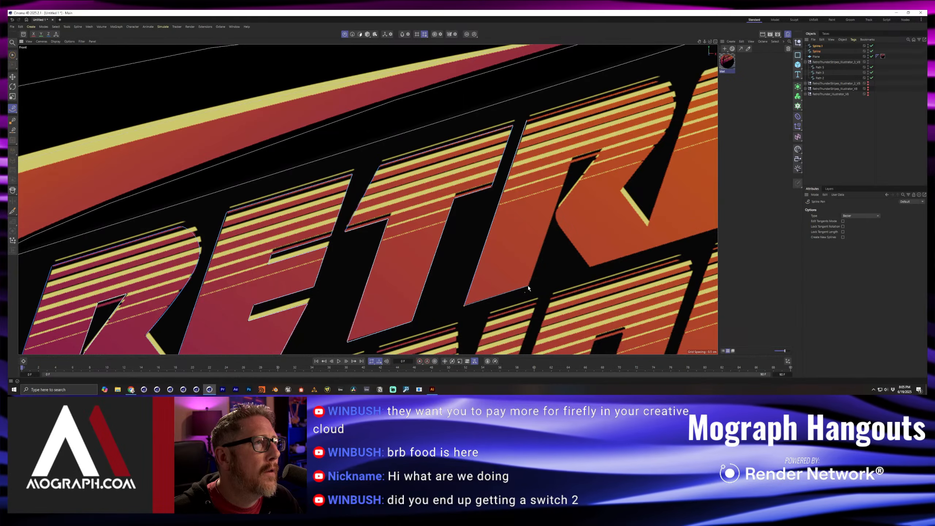
Trace the second R of RETRO along its stem, inner gap and leg, curving the spline at the gap's lower end
{"action": "left_click", "coordinate": [529, 285]}
{"action": "left_click", "coordinate": [570, 164]}
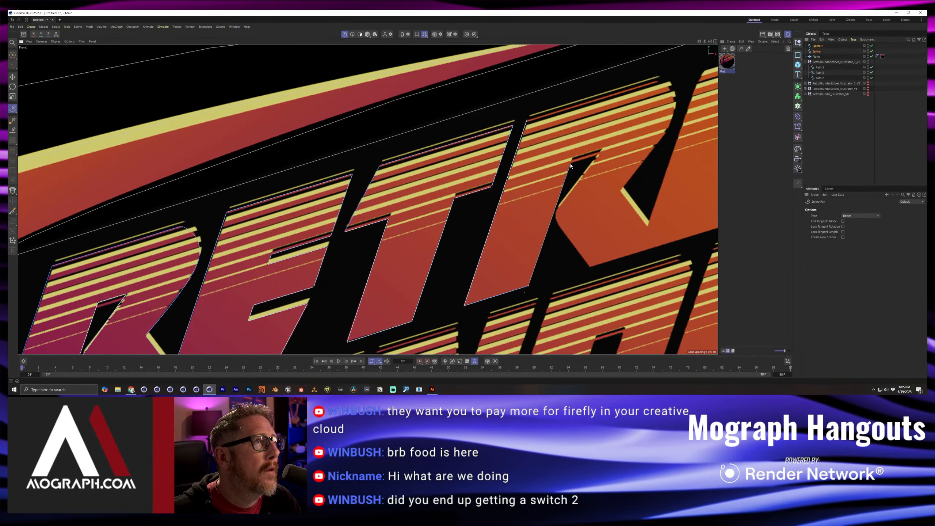
{"action": "left_click", "coordinate": [597, 156]}
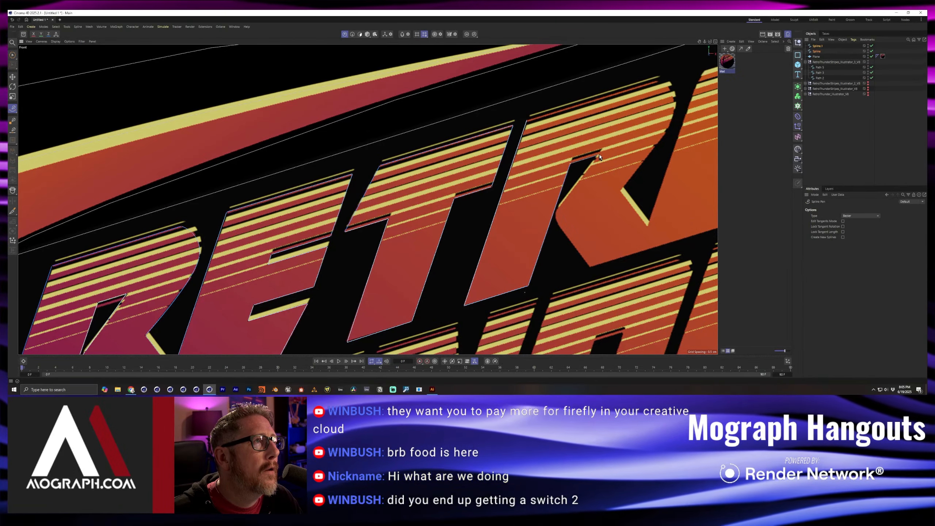
{"action": "left_click", "coordinate": [560, 205]}
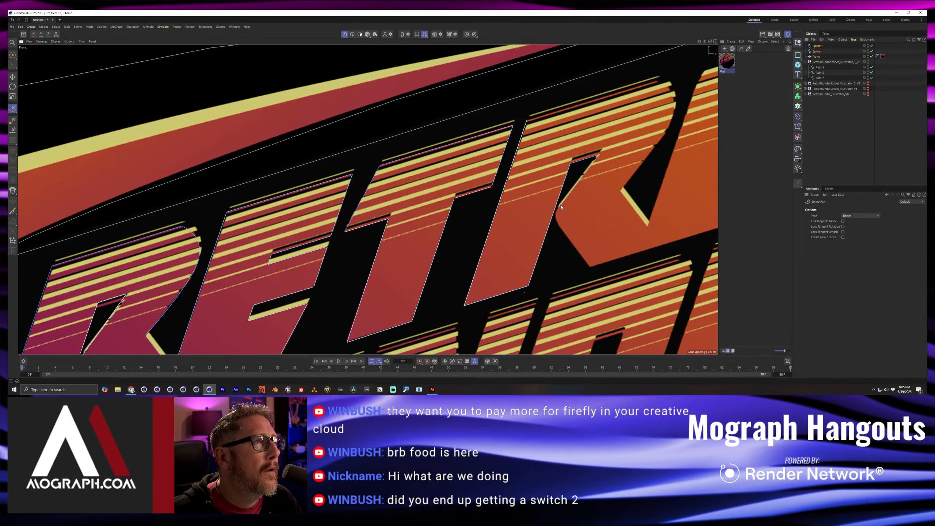
{"action": "left_click_drag", "start_coordinate": [558, 225], "coordinate": [563, 233]}
{"action": "left_click", "coordinate": [590, 266]}
Continue the RO outline along its lower edge and around the O's rounded outer corners and top edge
{"action": "middle_click_drag", "start_coordinate": [590, 267], "coordinate": [288, 349], "text": "alt"}
{"action": "left_click", "coordinate": [466, 295]}
{"action": "left_click_drag", "start_coordinate": [491, 269], "coordinate": [497, 253]}
{"action": "left_click", "coordinate": [540, 127]}
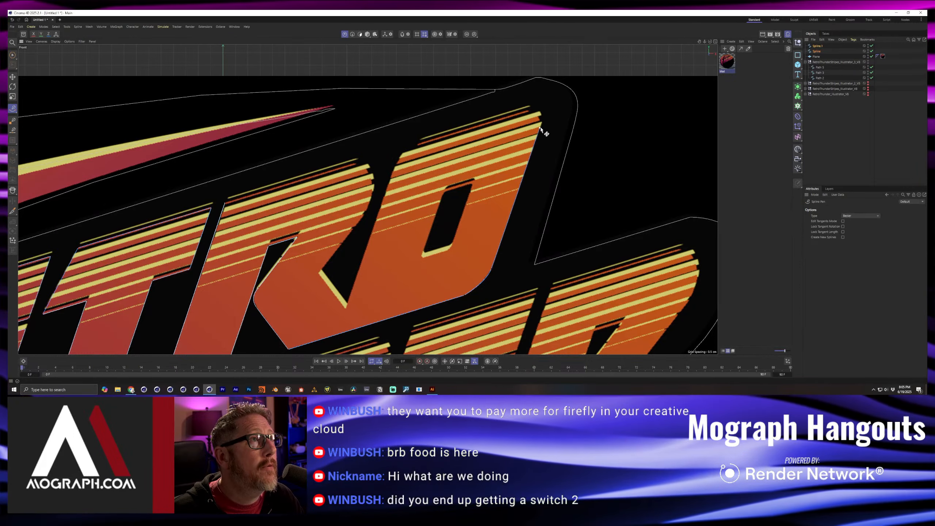
{"action": "left_click_drag", "start_coordinate": [528, 111], "coordinate": [518, 108]}
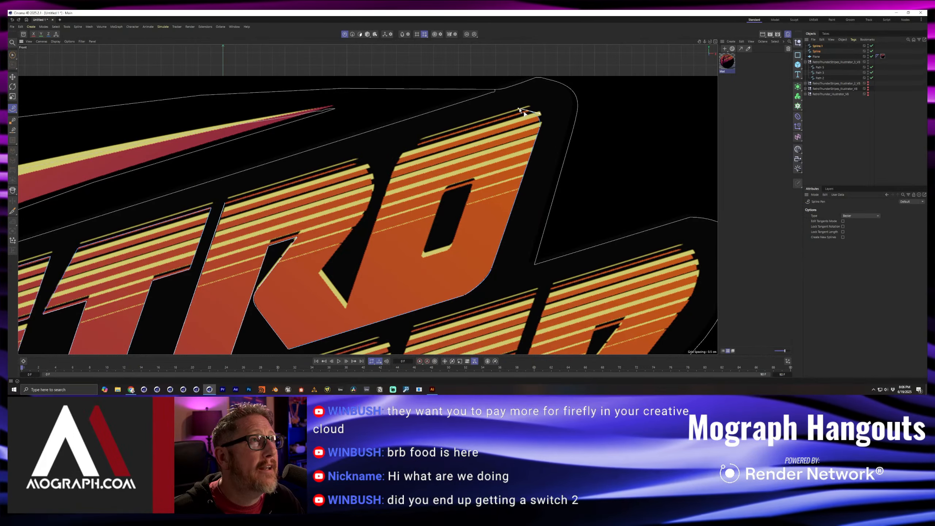
{"action": "left_click", "coordinate": [423, 142]}
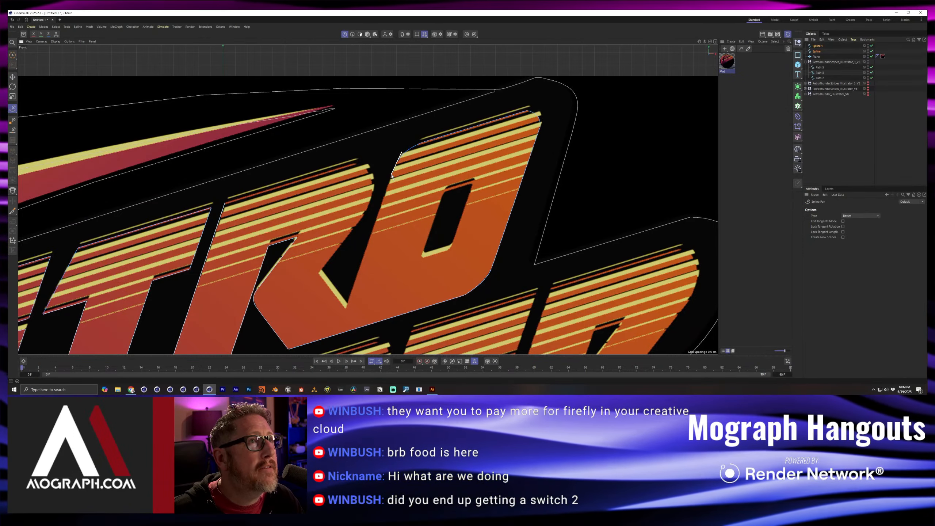
Trace the notch between the R and O and the R's curved bowl, finishing the RO outline and undoing the last spline action
{"action": "left_click", "coordinate": [346, 308]}
{"action": "left_click", "coordinate": [319, 273]}
{"action": "left_click", "coordinate": [363, 215]}
{"action": "left_click_drag", "start_coordinate": [371, 190], "coordinate": [372, 178]}
{"action": "mouse_move", "coordinate": [355, 164]}
{"action": "left_mouse_down"}
{"action": "mouse_move", "coordinate": [331, 155]}
{"action": "mouse_move", "coordinate": [347, 165]}
{"action": "left_mouse_up"}
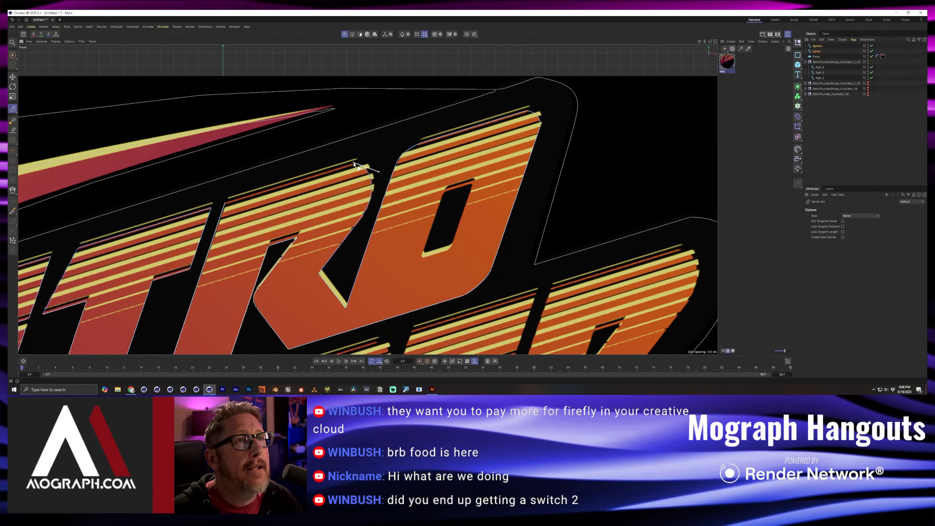
{"action": "scroll", "coordinate": [383, 169], "scroll_direction": "down", "scroll_amount": 5}
{"action": "key", "text": "ctrl+z"}
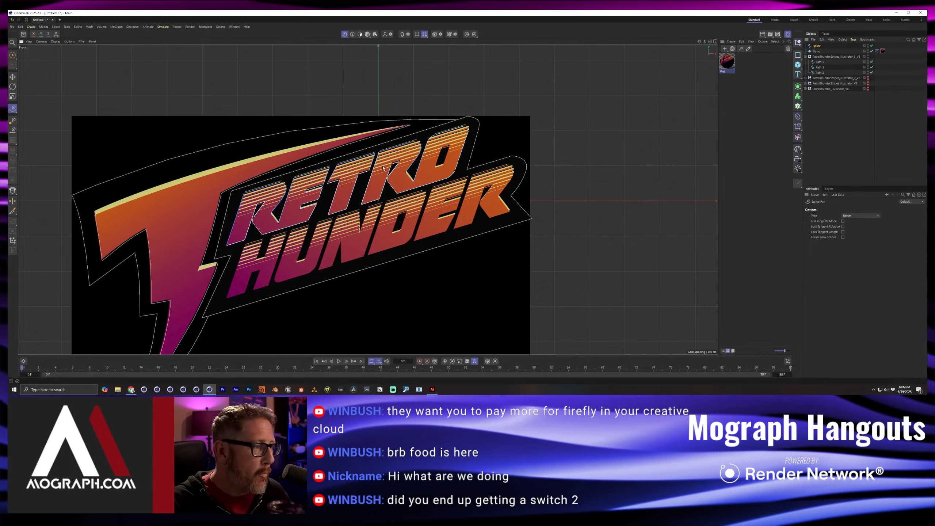
Trace the H of HUNDER around its upper notch, upper edge and outer side to close its outline
{"action": "scroll", "coordinate": [337, 243], "scroll_direction": "up", "scroll_amount": 8}
{"action": "left_click", "coordinate": [338, 242]}
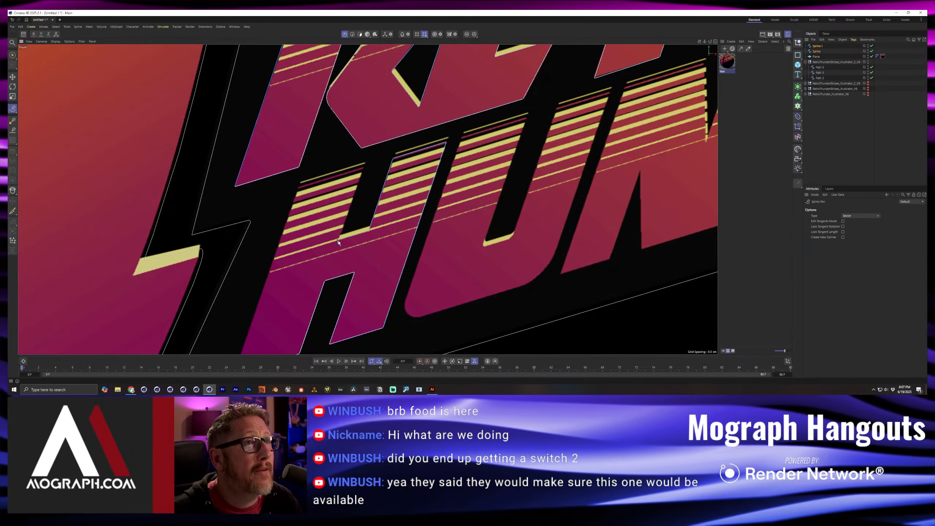
{"action": "left_click", "coordinate": [364, 170]}
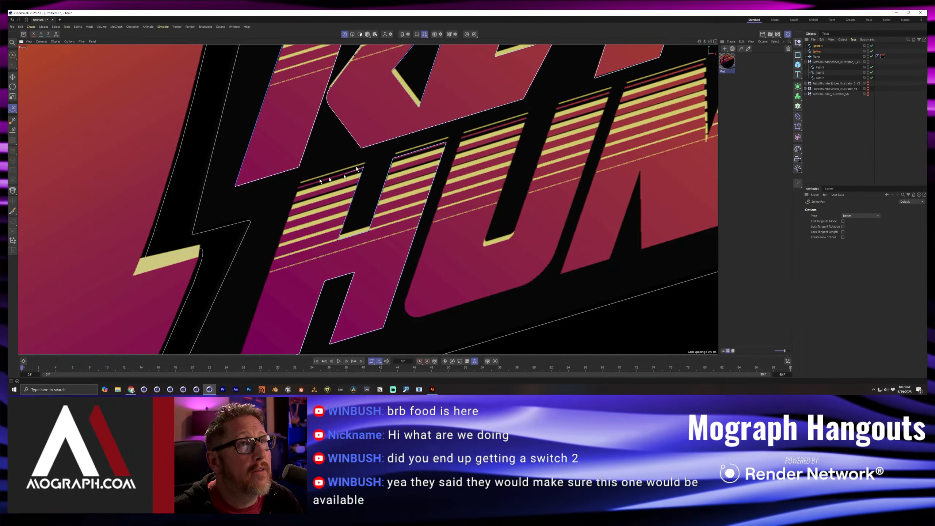
{"action": "left_click", "coordinate": [298, 187]}
{"action": "middle_click_drag", "start_coordinate": [258, 313], "coordinate": [258, 258], "text": "alt"}
{"action": "left_click", "coordinate": [236, 318]}
Trace the U of HUNDER with a spline, curving its rounded lower corners and following its inner notch
{"action": "middle_click_drag", "start_coordinate": [295, 236], "coordinate": [228, 283], "text": "alt"}
{"action": "left_click", "coordinate": [395, 129]}
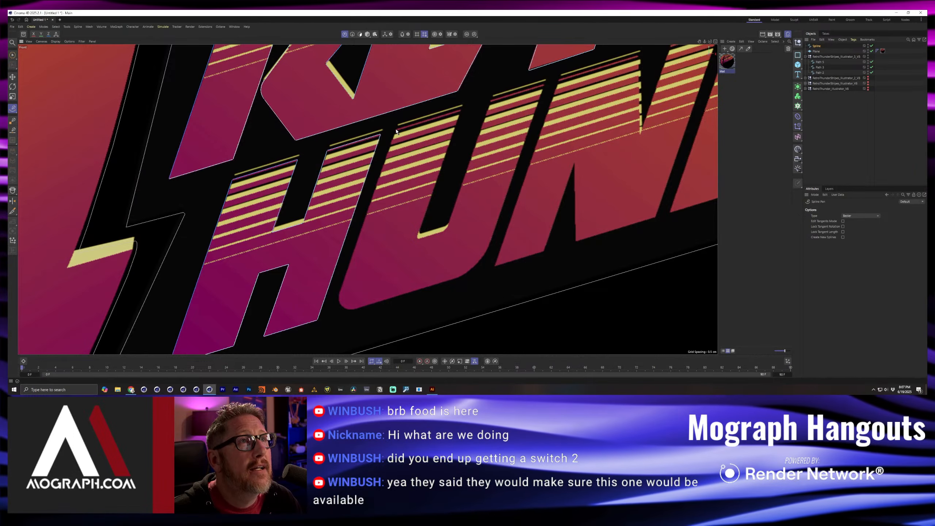
{"action": "left_click", "coordinate": [339, 293]}
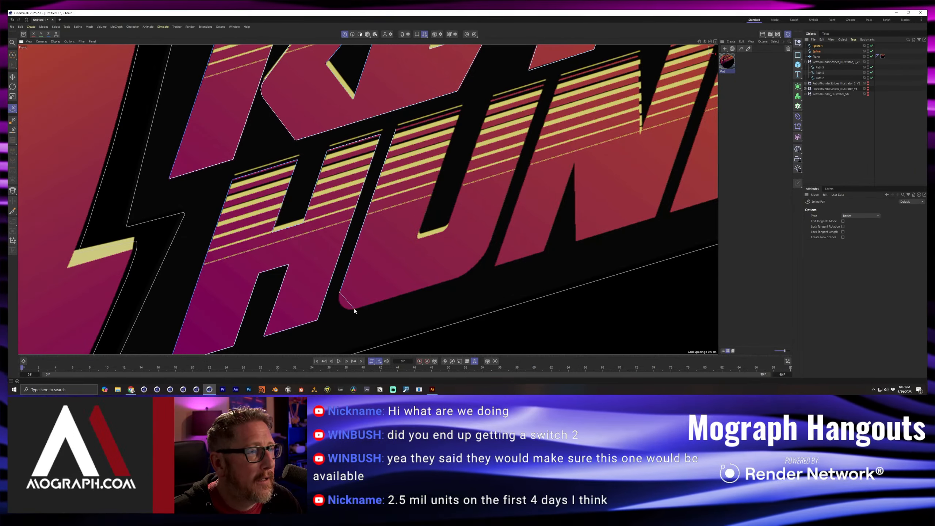
{"action": "left_click", "coordinate": [353, 308]}
{"action": "left_click", "coordinate": [459, 276]}
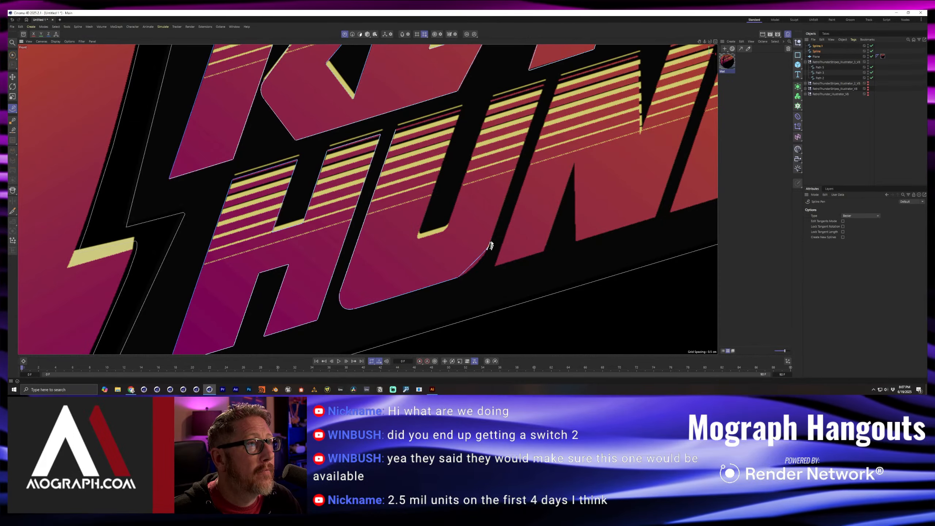
{"action": "left_click_drag", "start_coordinate": [488, 249], "coordinate": [495, 233]}
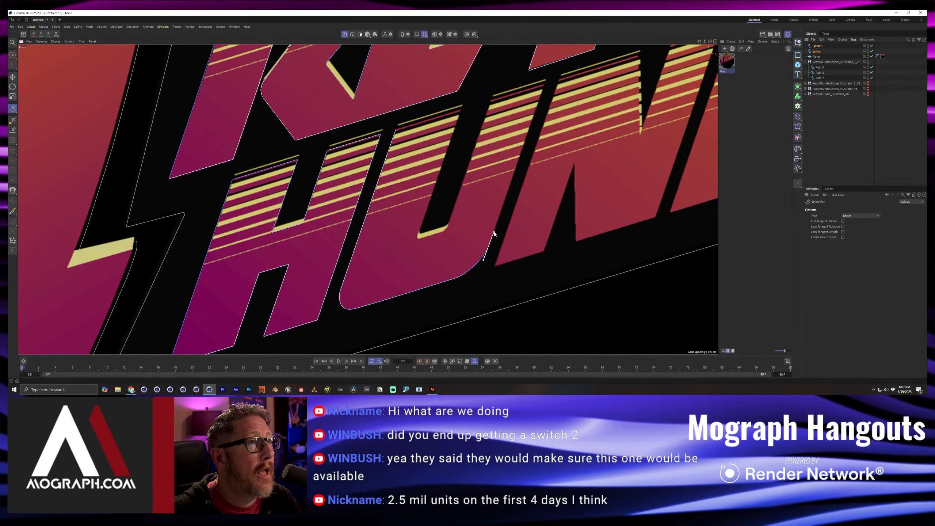
{"action": "left_click", "coordinate": [545, 85]}
{"action": "left_click", "coordinate": [489, 103]}
{"action": "left_click", "coordinate": [448, 224]}
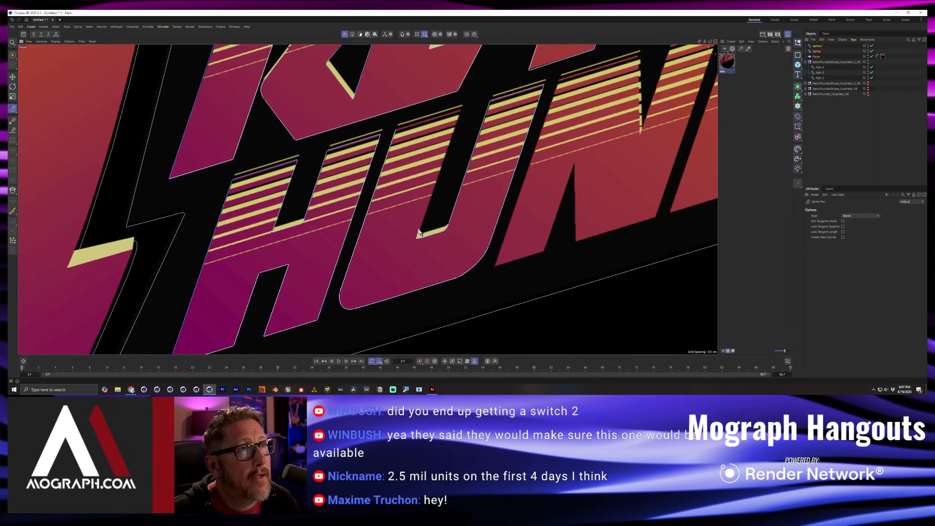
{"action": "left_click", "coordinate": [419, 232]}
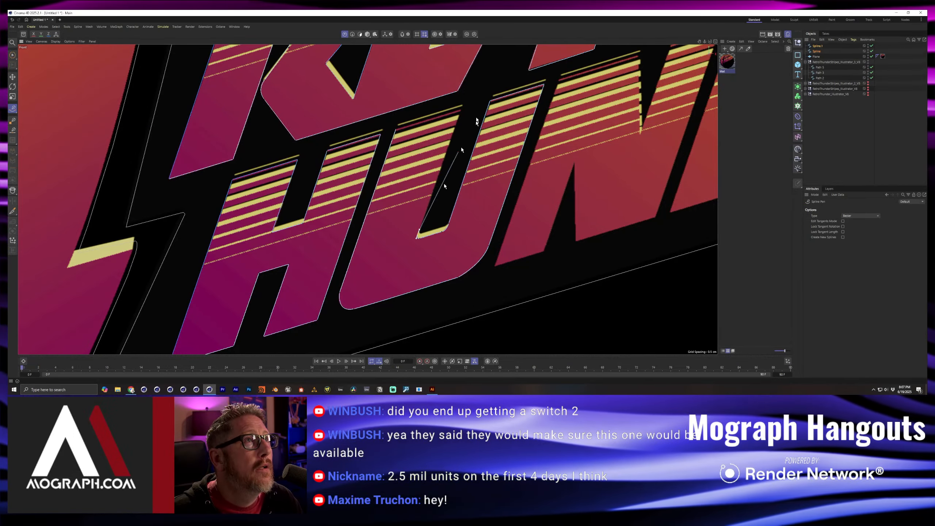
Trace the N of HUNDER with straight spline points, including its upper and lower notches
{"action": "middle_click_drag", "start_coordinate": [570, 232], "coordinate": [497, 250], "text": "alt"}
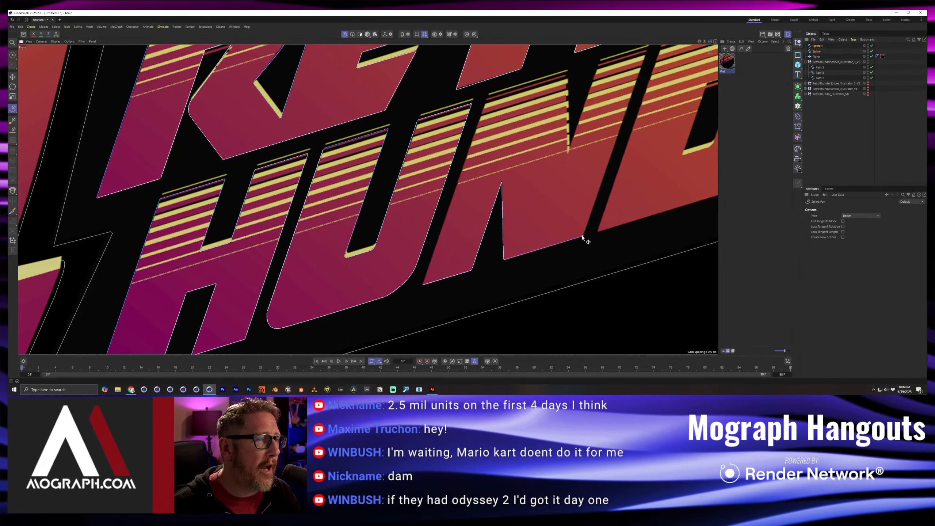
{"action": "middle_click_drag", "start_coordinate": [582, 237], "coordinate": [536, 289], "text": "alt"}
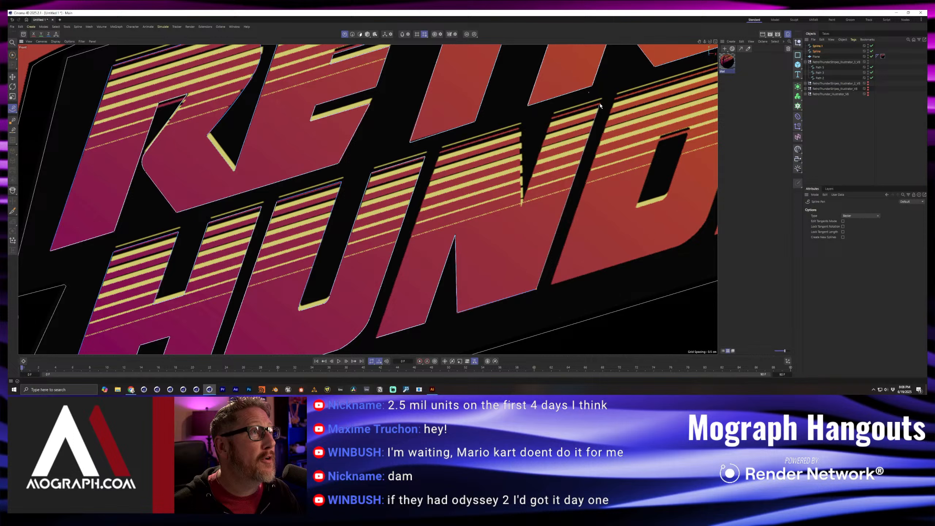
{"action": "left_click", "coordinate": [554, 118]}
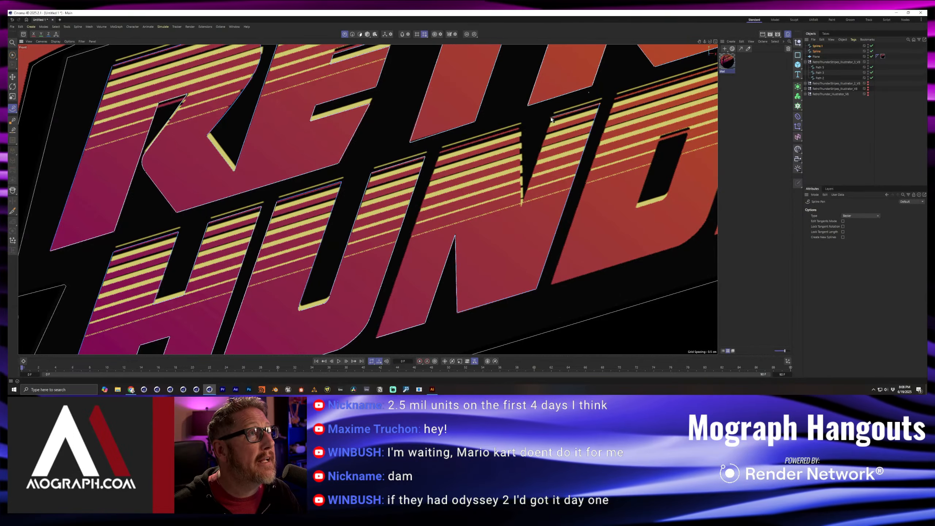
{"action": "left_click", "coordinate": [521, 206]}
{"action": "left_click", "coordinate": [519, 129]}
{"action": "left_click", "coordinate": [440, 152]}
{"action": "left_click", "coordinate": [376, 337]}
Trace the D of HUNDER along its lower edge and rounded outer corners
{"action": "left_click", "coordinate": [551, 283]}
{"action": "left_click", "coordinate": [678, 247]}
{"action": "left_click_drag", "start_coordinate": [708, 214], "coordinate": [714, 198]}
{"action": "middle_click_drag", "start_coordinate": [663, 147], "coordinate": [476, 252], "text": "alt"}
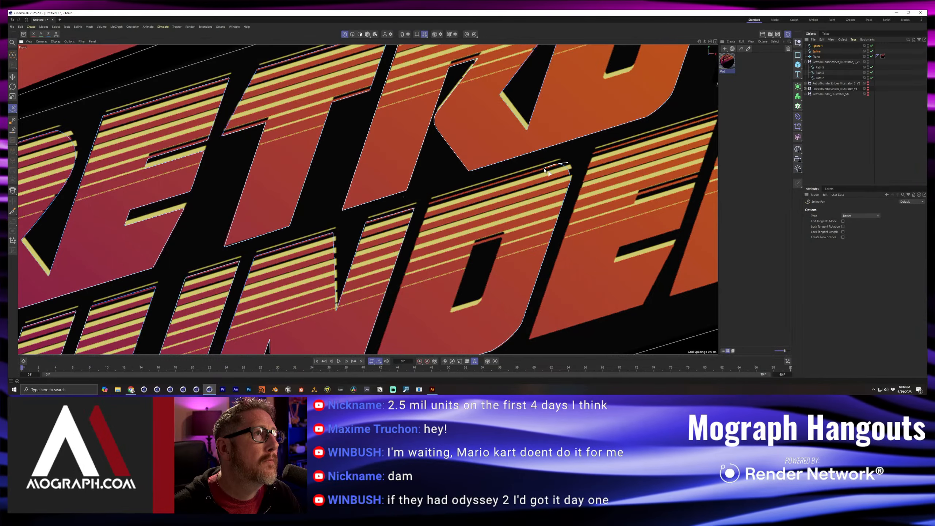
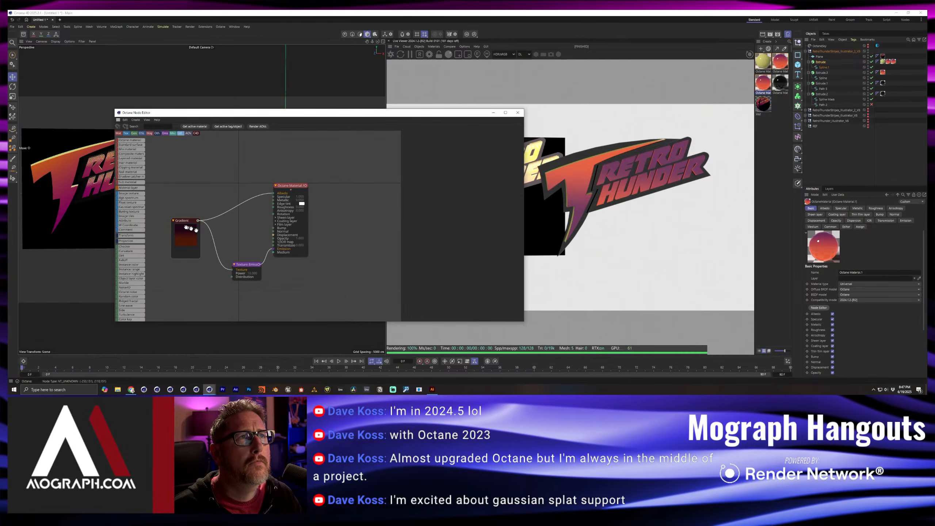
Change the colour space of the orange knot in the Octane material's gradient, and confirm the purple knot's colour settings
{"action": "left_click", "coordinate": [186, 238]}
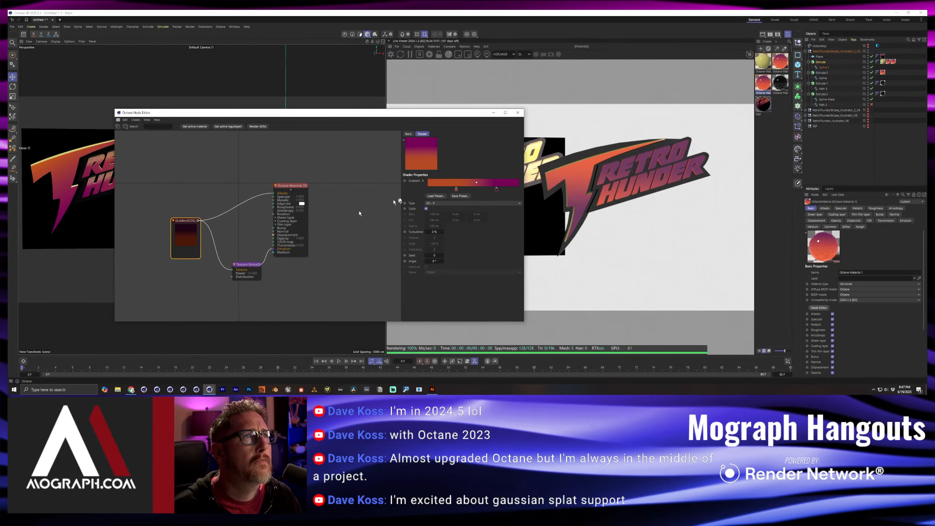
{"action": "double_click", "coordinate": [457, 188]}
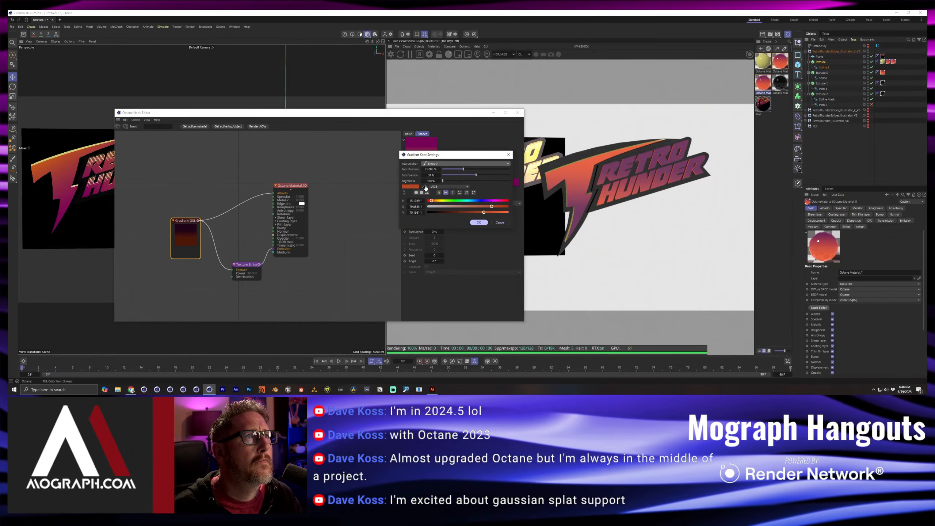
{"action": "left_click", "coordinate": [449, 186]}
{"action": "left_click", "coordinate": [448, 207]}
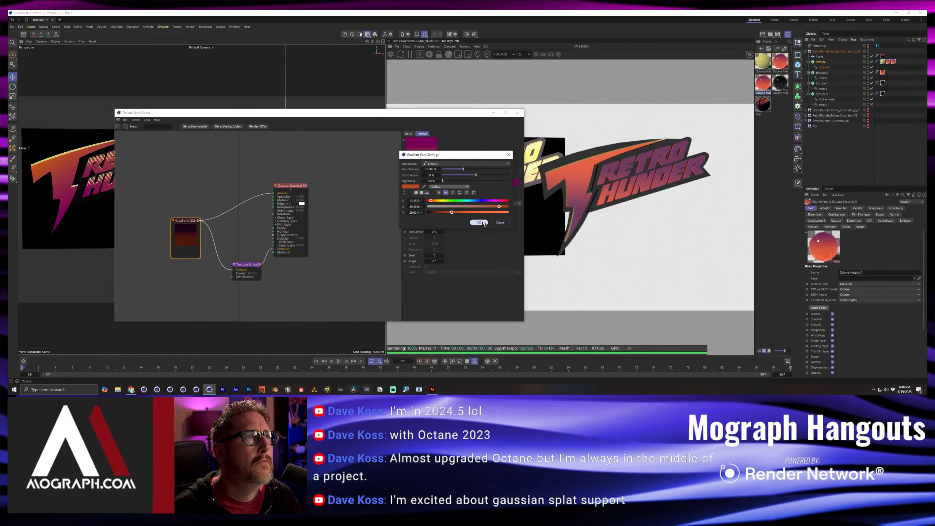
{"action": "left_click", "coordinate": [479, 222]}
{"action": "double_click", "coordinate": [496, 191]}
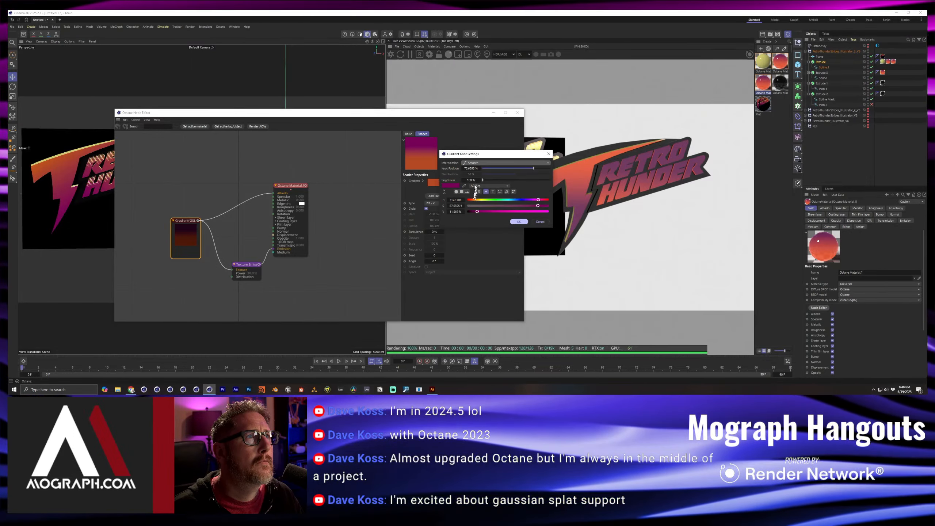
{"action": "left_click", "coordinate": [518, 221]}
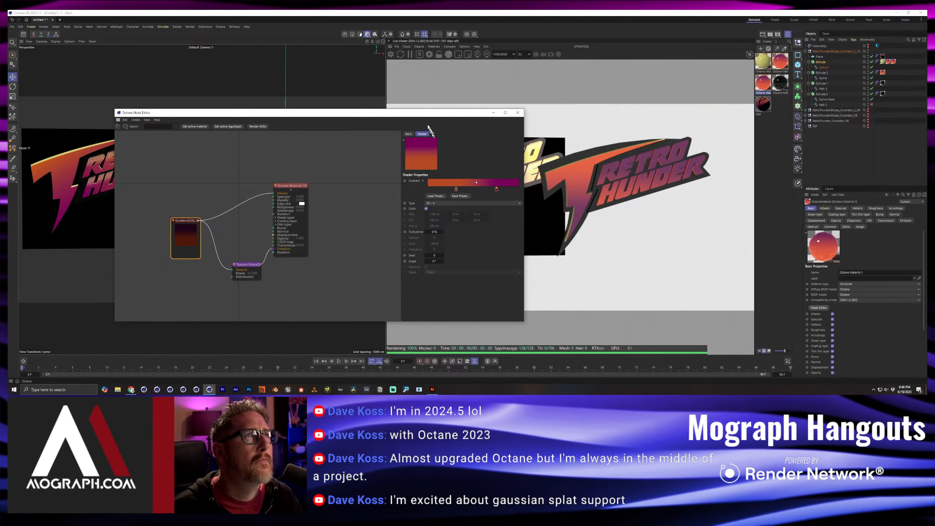
Reposition the node editor window and set the gradient's type to 2D - U
{"action": "left_click_drag", "start_coordinate": [418, 113], "coordinate": [439, 106]}
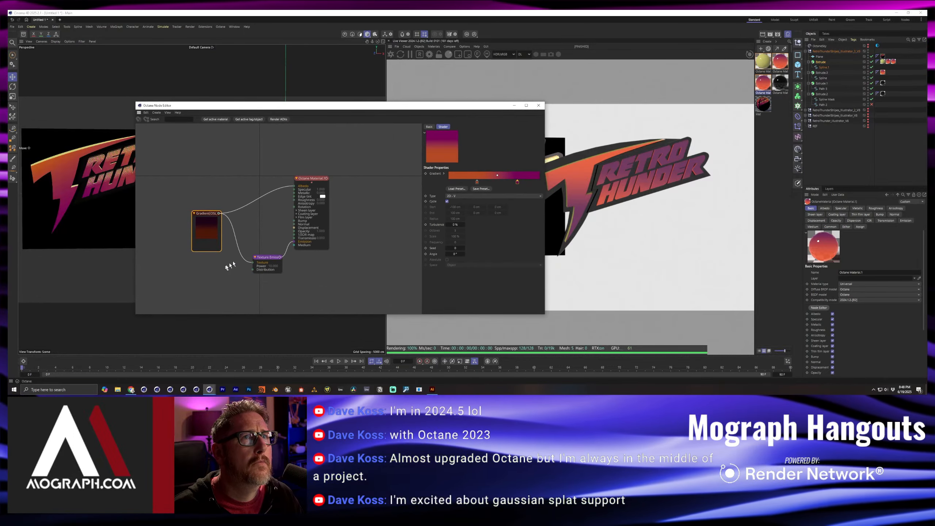
{"action": "left_click", "coordinate": [490, 195]}
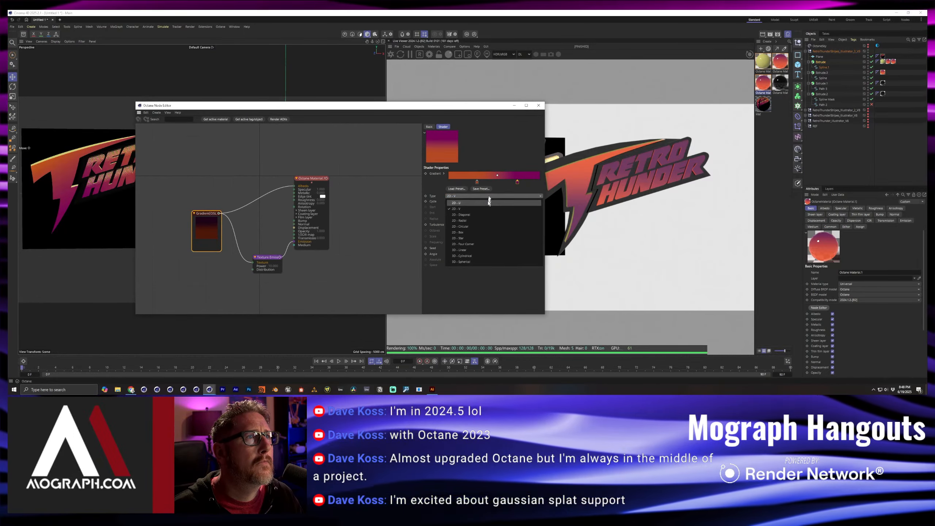
{"action": "left_click", "coordinate": [483, 204]}
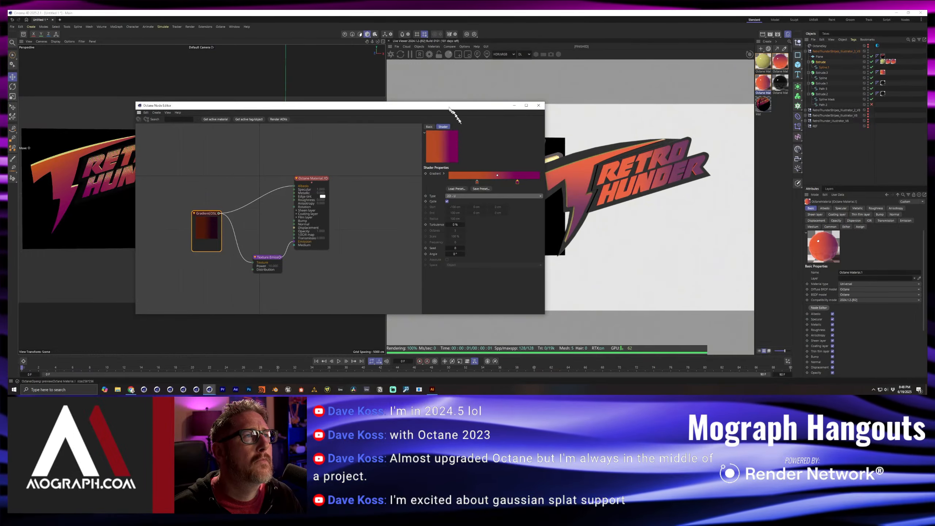
Swap the positions of the purple and orange knots in the gradient so it runs from purple to orange, and tidy the node layout
{"action": "left_click_drag", "start_coordinate": [450, 108], "coordinate": [431, 168]}
{"action": "left_click_drag", "start_coordinate": [498, 243], "coordinate": [439, 243]}
{"action": "left_click_drag", "start_coordinate": [458, 243], "coordinate": [498, 243]}
{"action": "left_click_drag", "start_coordinate": [188, 274], "coordinate": [194, 244]}
{"action": "left_click_drag", "start_coordinate": [279, 166], "coordinate": [273, 147]}
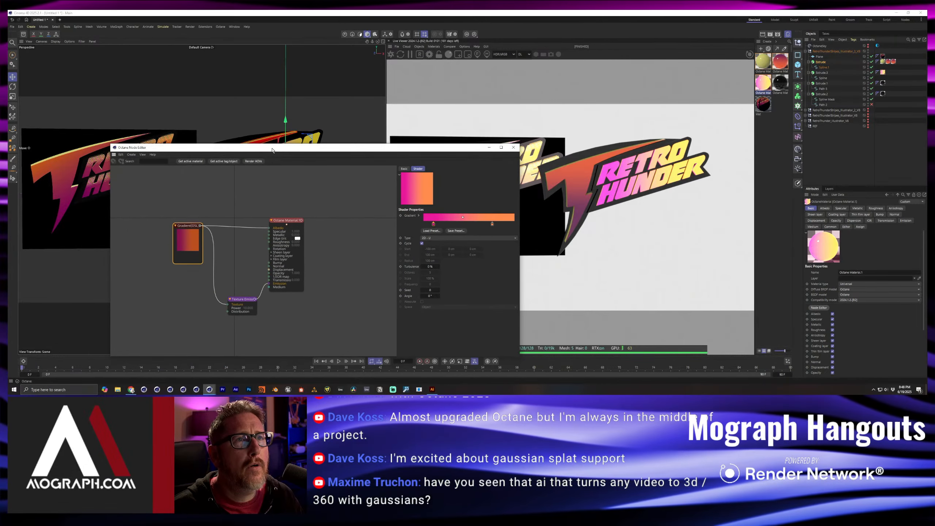
Disconnect the Texture Emission node from the Octane material's emission input and reconnect it
{"action": "left_click", "coordinate": [266, 287]}
{"action": "double_click", "coordinate": [264, 292]}
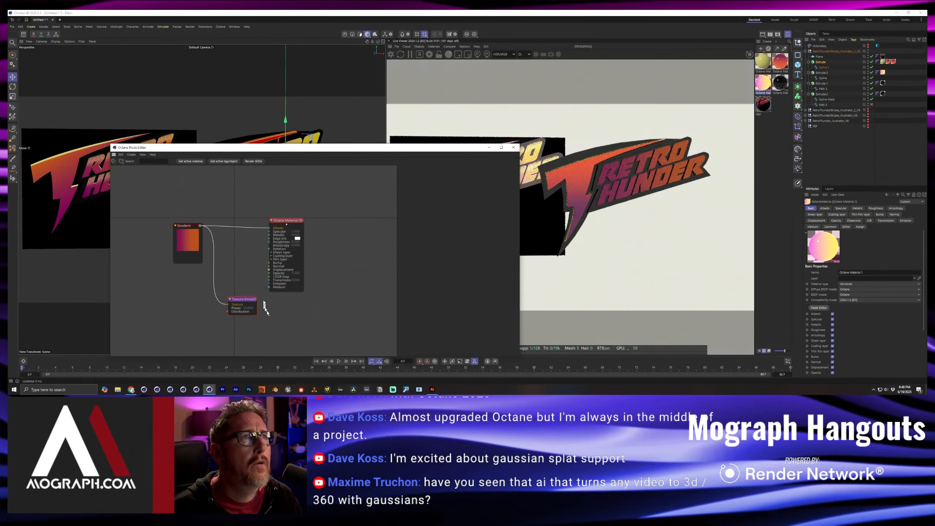
{"action": "left_click_drag", "start_coordinate": [353, 147], "coordinate": [340, 188]}
{"action": "left_click_drag", "start_coordinate": [242, 340], "coordinate": [257, 325]}
Reposition the Texture Emission node and set its power to 1
{"action": "left_click_drag", "start_coordinate": [231, 339], "coordinate": [220, 327]}
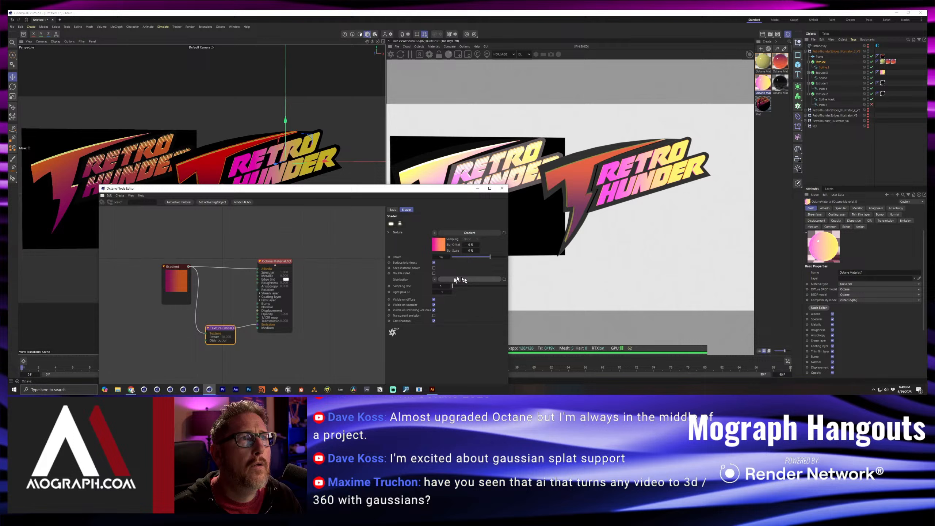
{"action": "double_click", "coordinate": [441, 257]}
{"action": "type", "text": "1"}
{"action": "key", "text": "Return"}
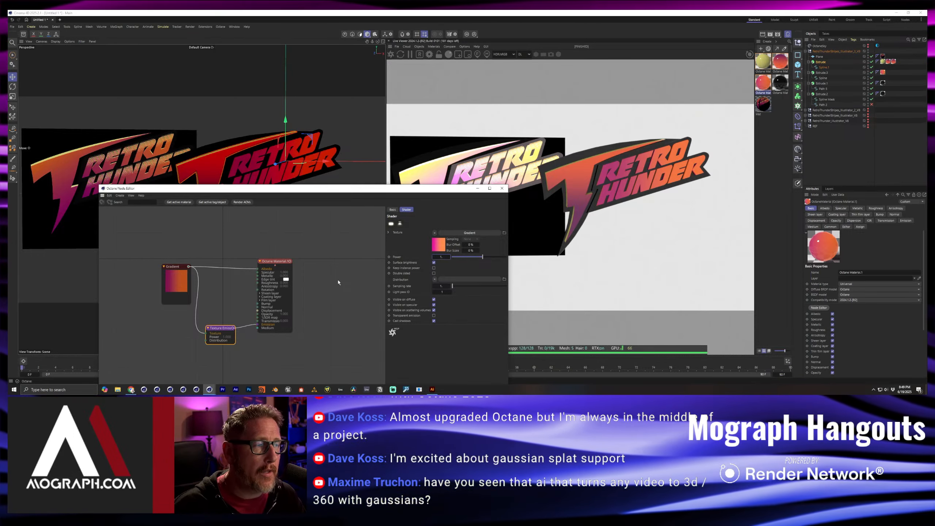
Load the other orange-purple gradient material in the node editor and confirm the colour settings of its gradient's orange knot
{"action": "left_click", "coordinate": [780, 61]}
{"action": "left_click", "coordinate": [179, 202]}
{"action": "left_click", "coordinate": [184, 294]}
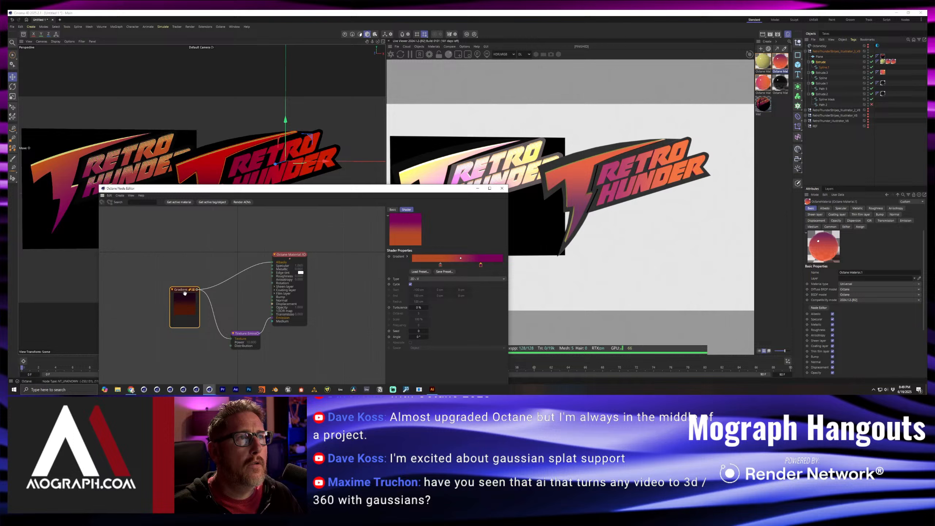
{"action": "double_click", "coordinate": [440, 265]}
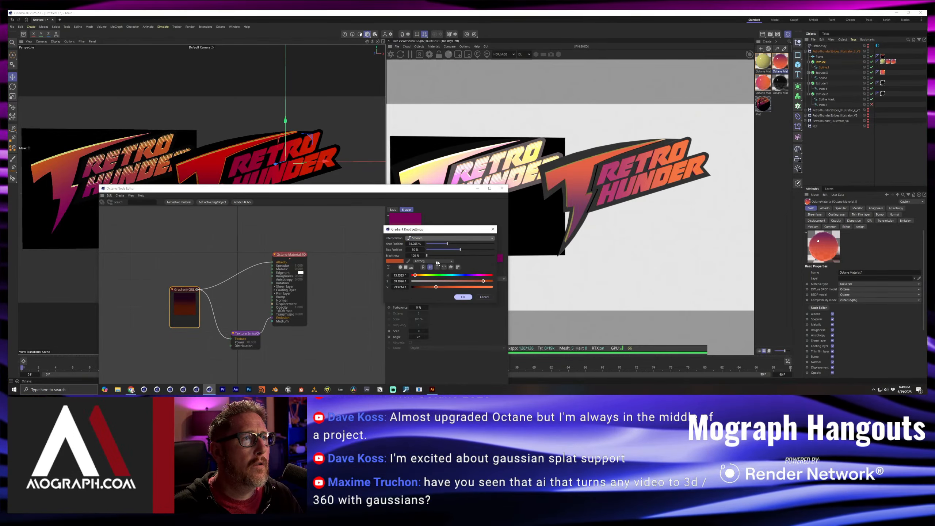
{"action": "left_click", "coordinate": [462, 298]}
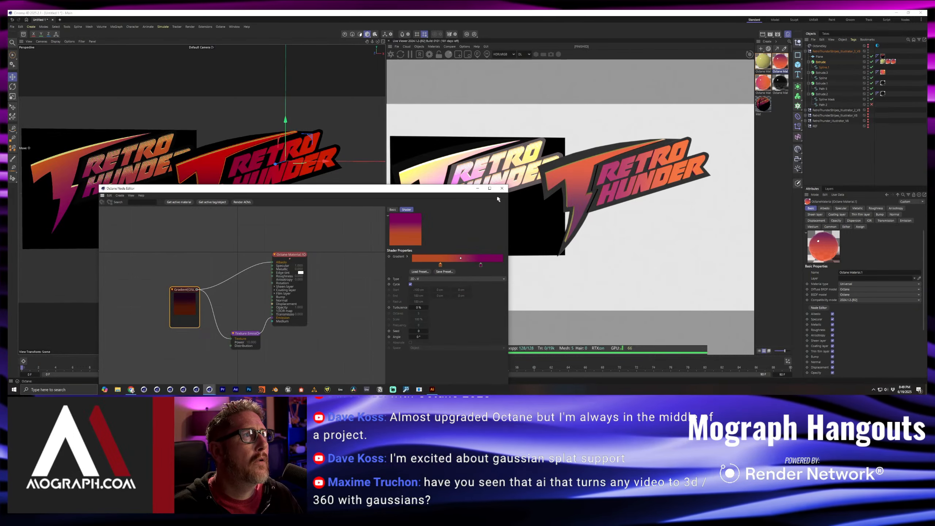
Set the power of this second gradient material's Texture Emission node to 1
{"action": "left_click", "coordinate": [245, 333]}
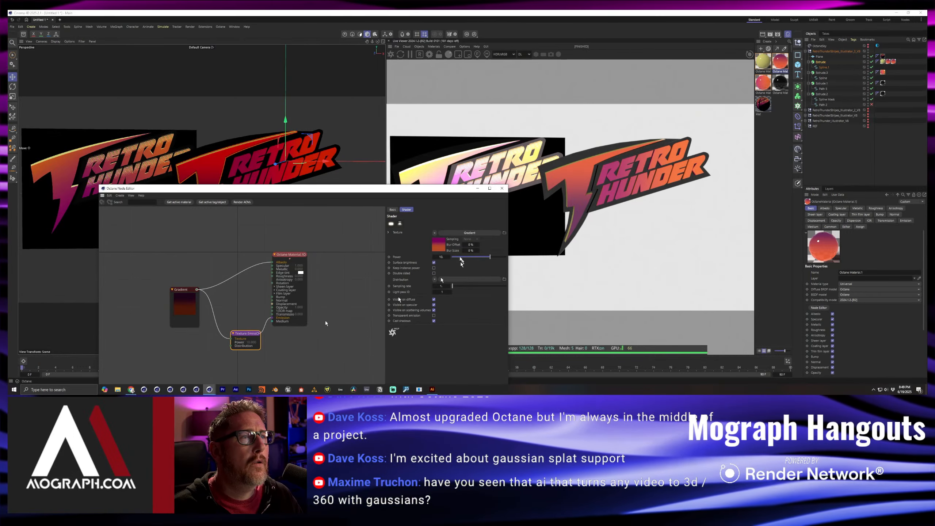
{"action": "double_click", "coordinate": [440, 257]}
{"action": "type", "text": "1"}
{"action": "key", "text": "Return"}
Recolour the gradient's purple knot by sampling the lower tip of the reference logo's lightning bolt in the viewport
{"action": "left_click", "coordinate": [181, 289]}
{"action": "double_click", "coordinate": [481, 263]}
{"action": "left_click", "coordinate": [448, 261]}
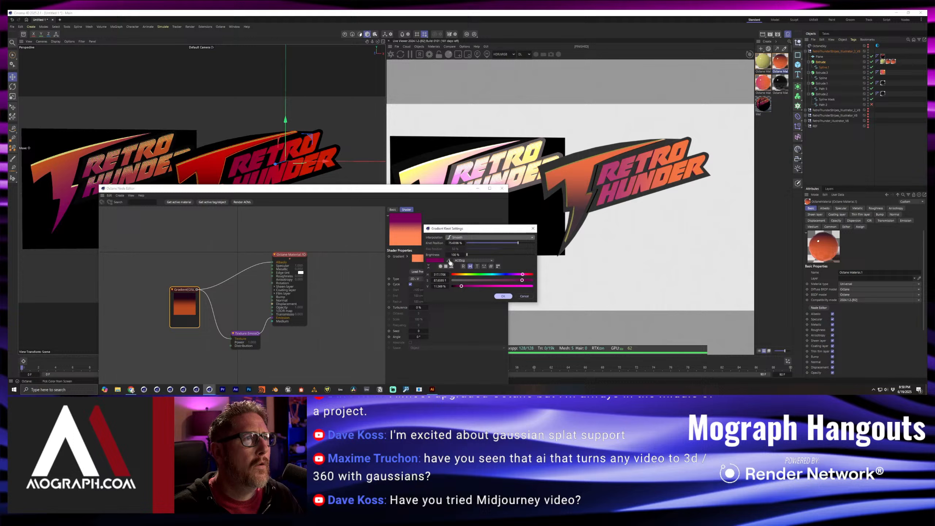
{"action": "left_click", "coordinate": [57, 224]}
{"action": "left_click", "coordinate": [497, 296]}
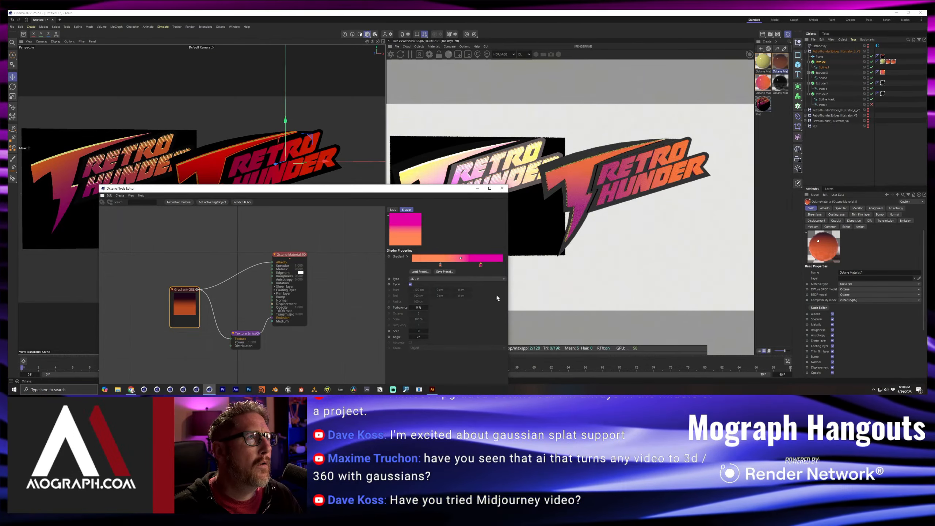
Close the node editor and look over the yellow Octane material's settings in the Material Editor
{"action": "left_click_drag", "start_coordinate": [382, 189], "coordinate": [375, 108]}
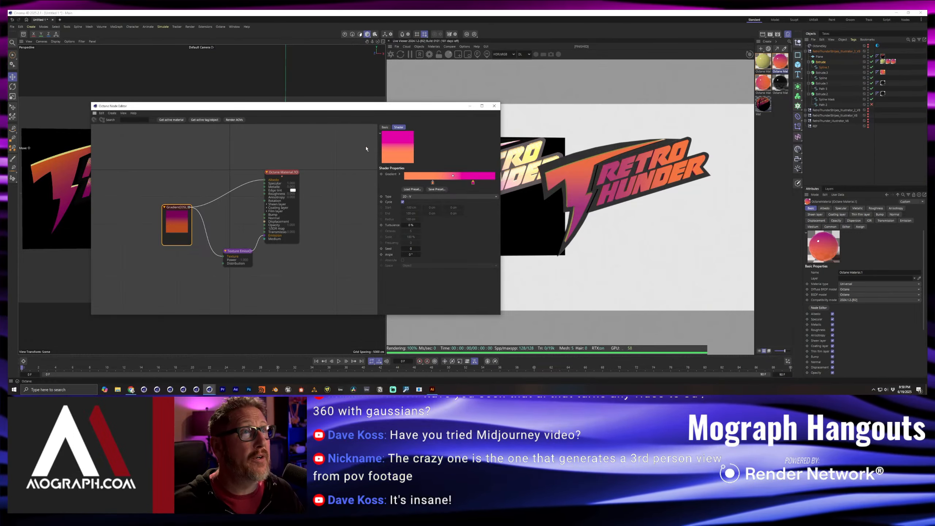
{"action": "left_click", "coordinate": [493, 107]}
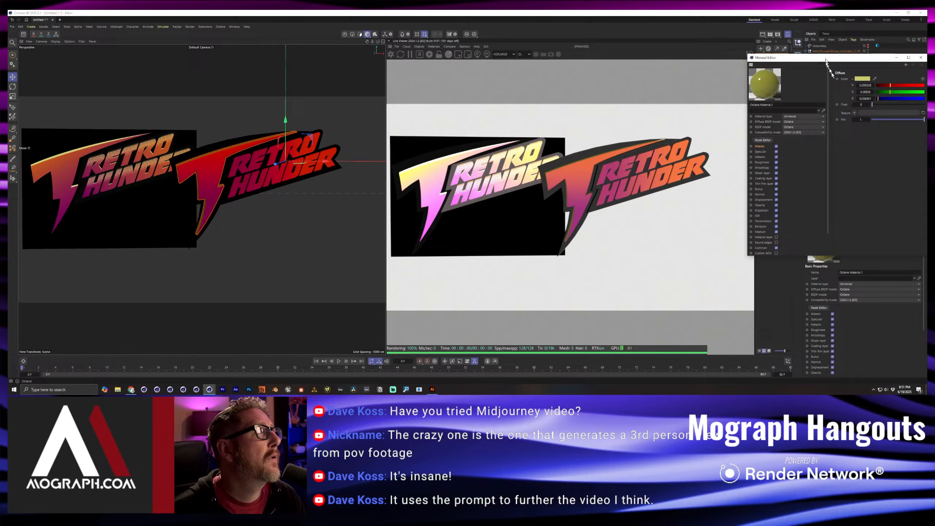
{"action": "double_click", "coordinate": [763, 61]}
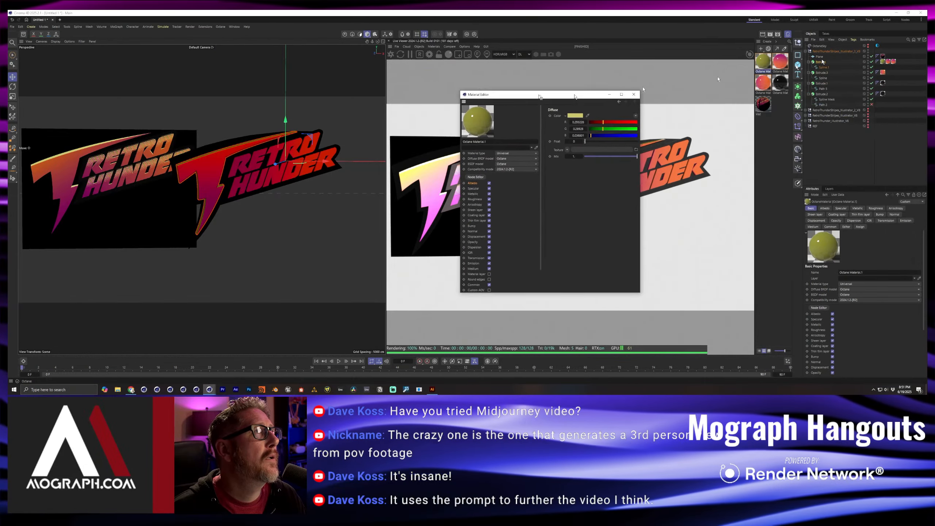
{"action": "left_click", "coordinate": [633, 94]}
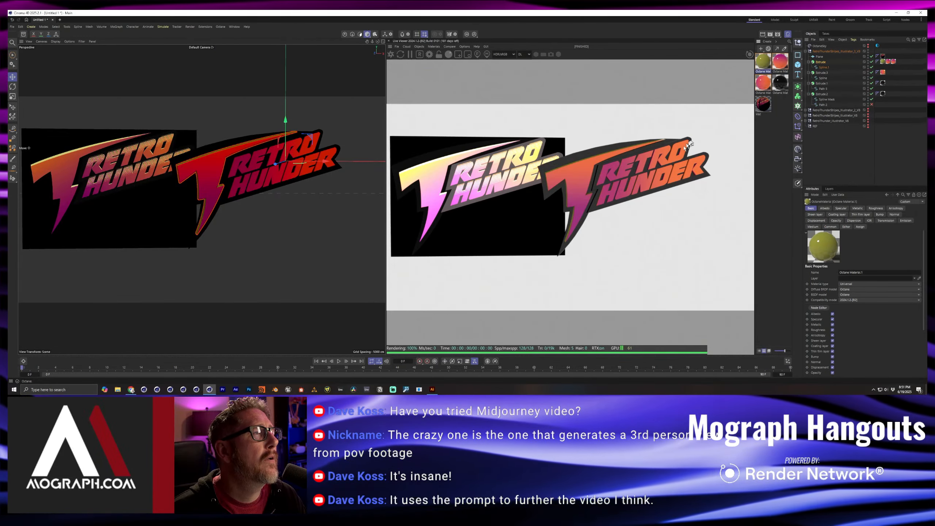